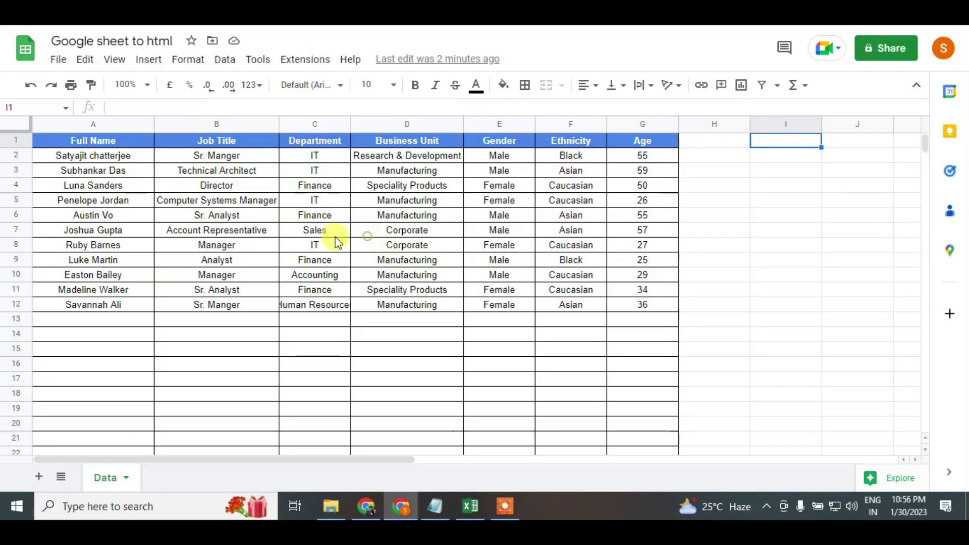
Look over the Data sheet's employee rows, such as the Corporate entry in row 7.
left_click(367, 235)
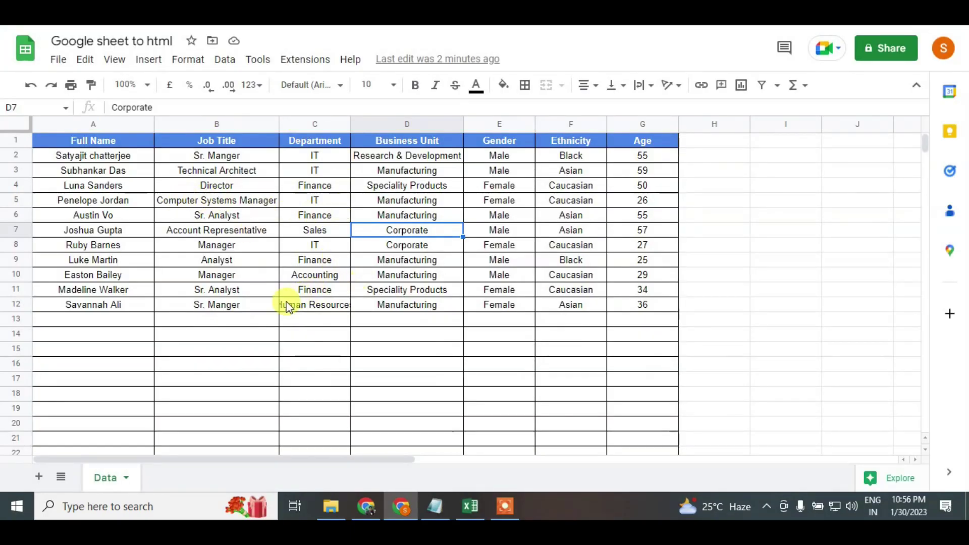
left_click(545, 328)
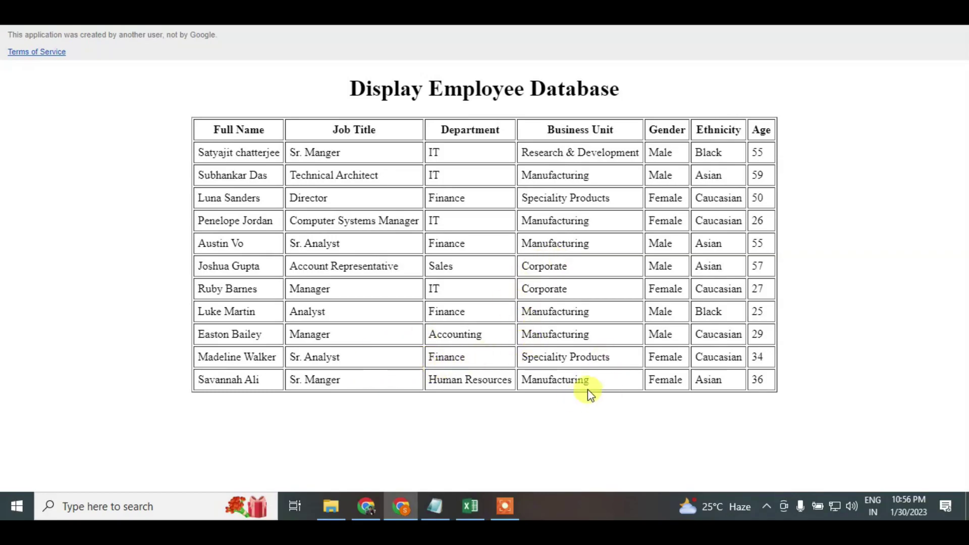
Highlight some Corporate and Manufacturing entries in the web table, then return to the spreadsheet.
left_click_drag(272, 175, 431, 264)
left_click(513, 281)
double_click(541, 289)
double_click(555, 244)
double_click(565, 218)
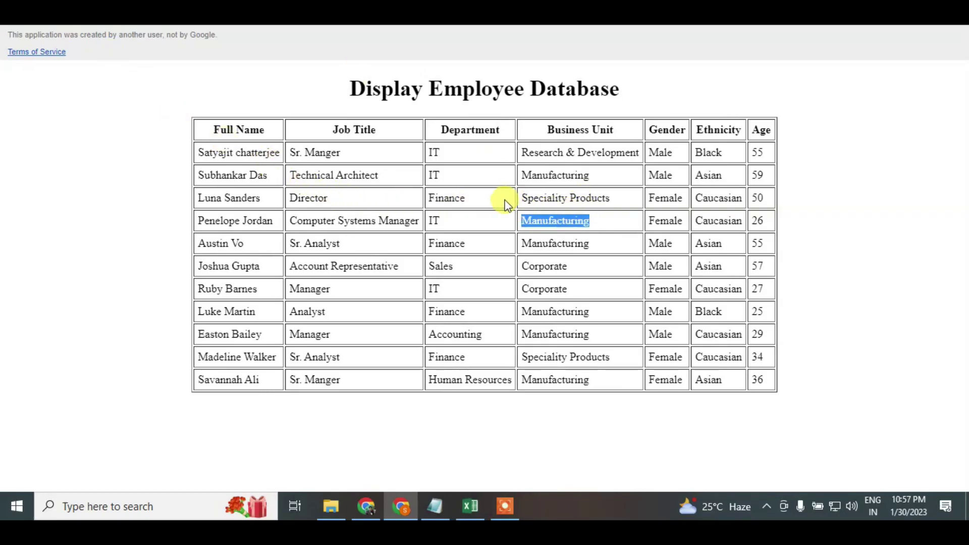
key("ctrl+Tab")
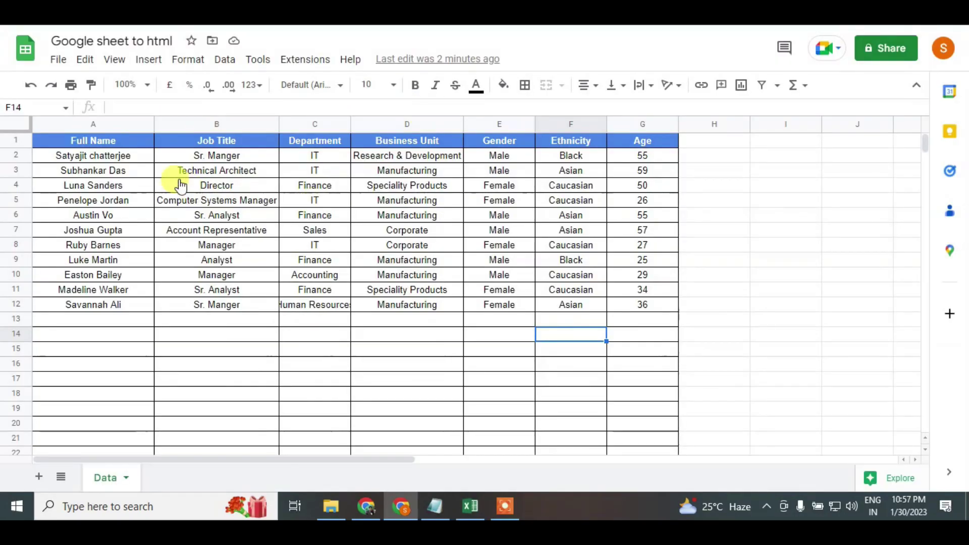
key("ctrl+Tab")
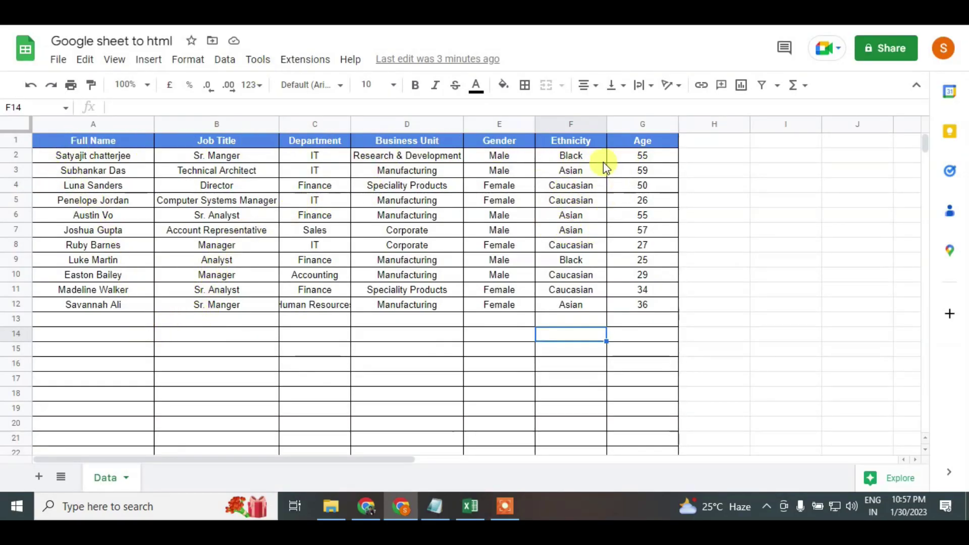
left_click(637, 126)
left_click(656, 289)
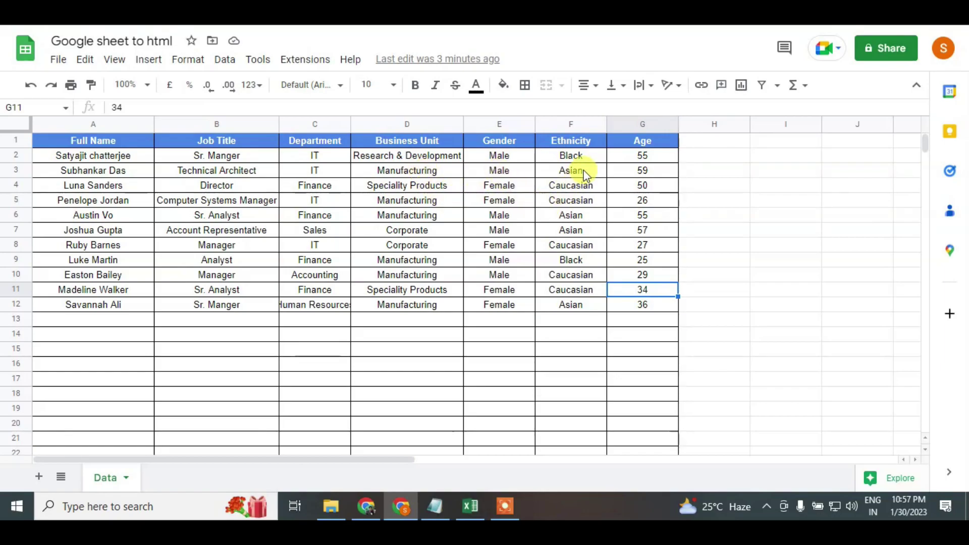
Clear the Age column's contents and paint plain formatting over column G to strip its borders.
left_click(646, 123)
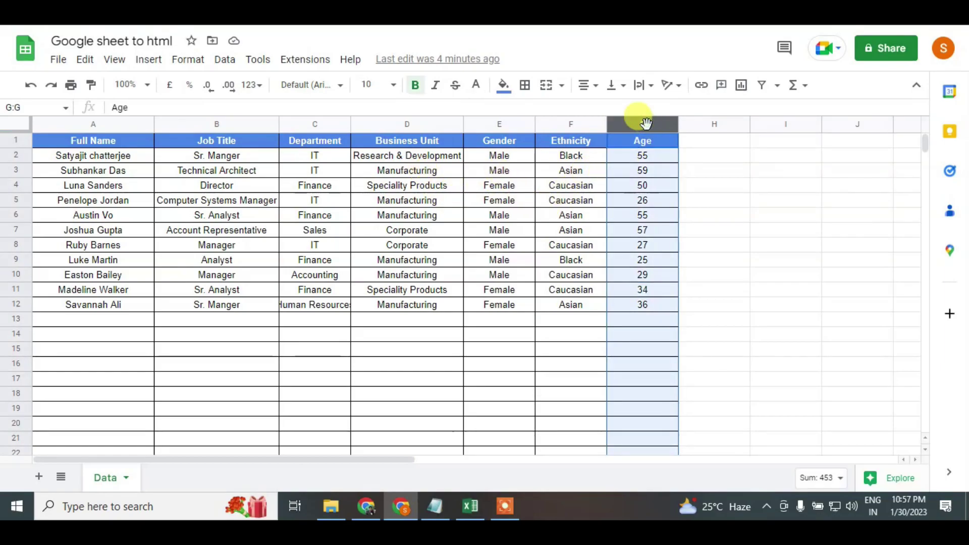
key("Delete")
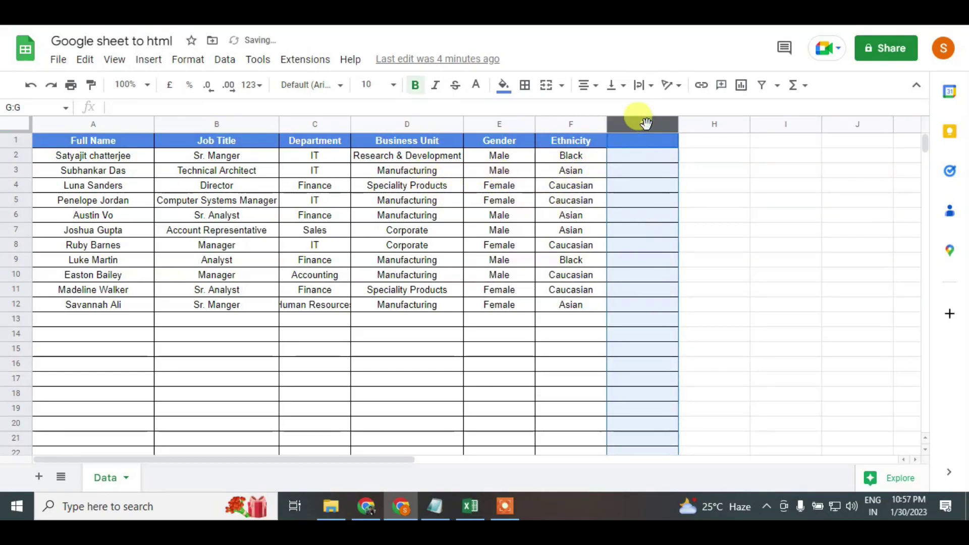
key("Right")
left_click(91, 85)
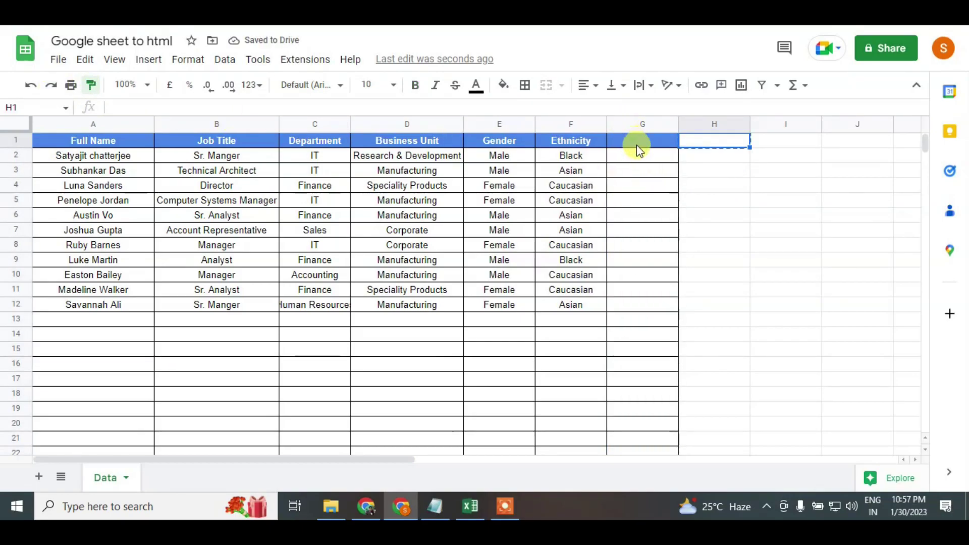
left_click_drag(632, 145, 644, 323)
left_click(846, 291)
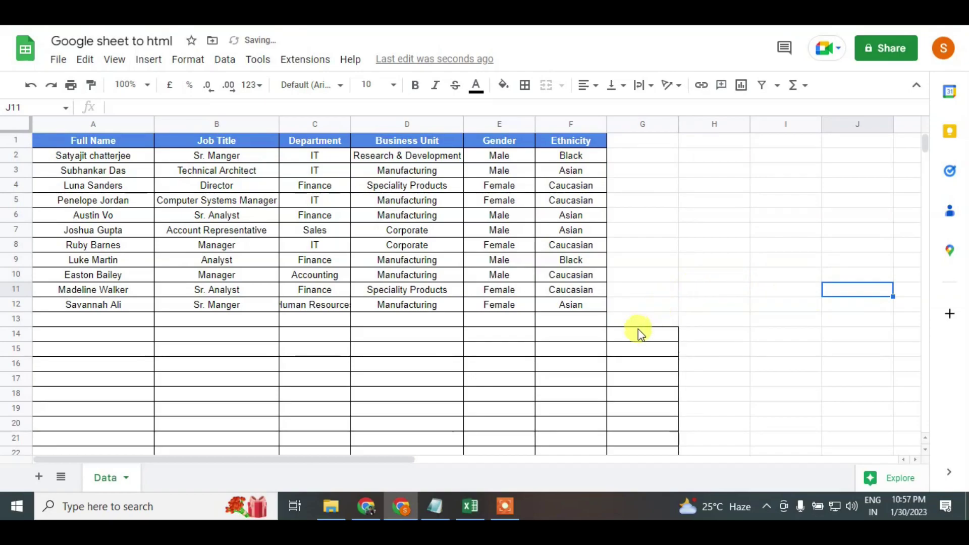
Delete the now-empty column G from the sheet.
left_click(634, 121)
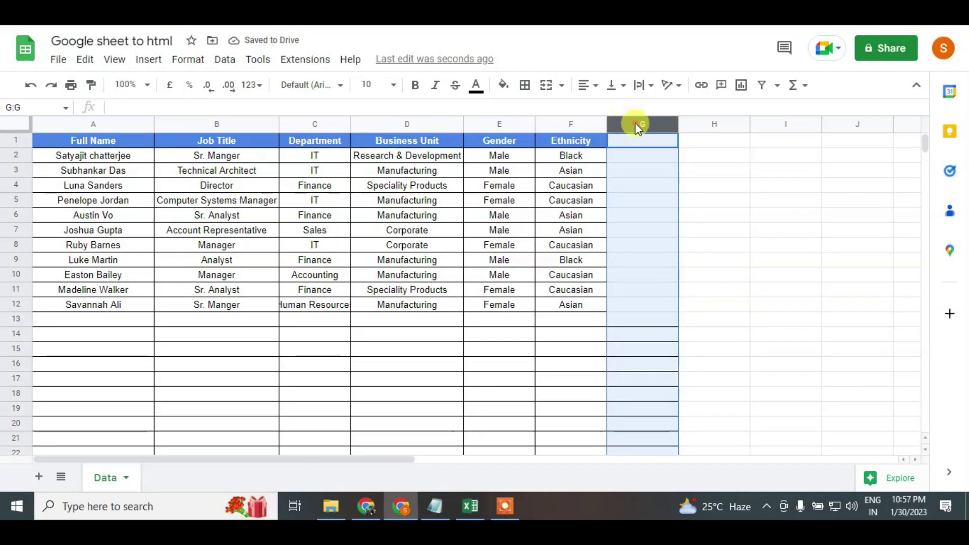
right_click(637, 126)
left_click(710, 250)
left_click(772, 216)
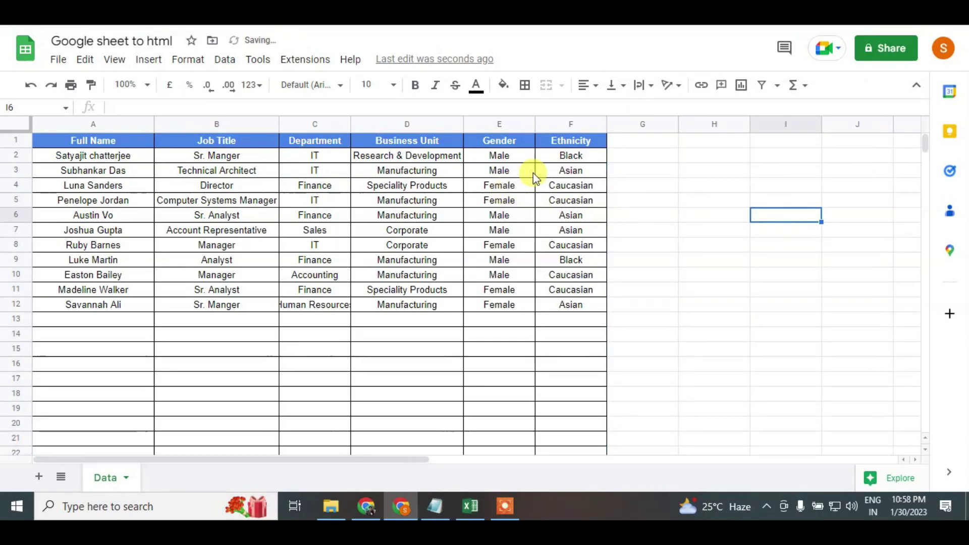
Check row 3's entries from the name through the Asian ethnicity cell.
left_click(146, 170)
left_click(227, 171)
left_click(308, 172)
left_click(380, 171)
left_click(507, 172)
left_click(585, 172)
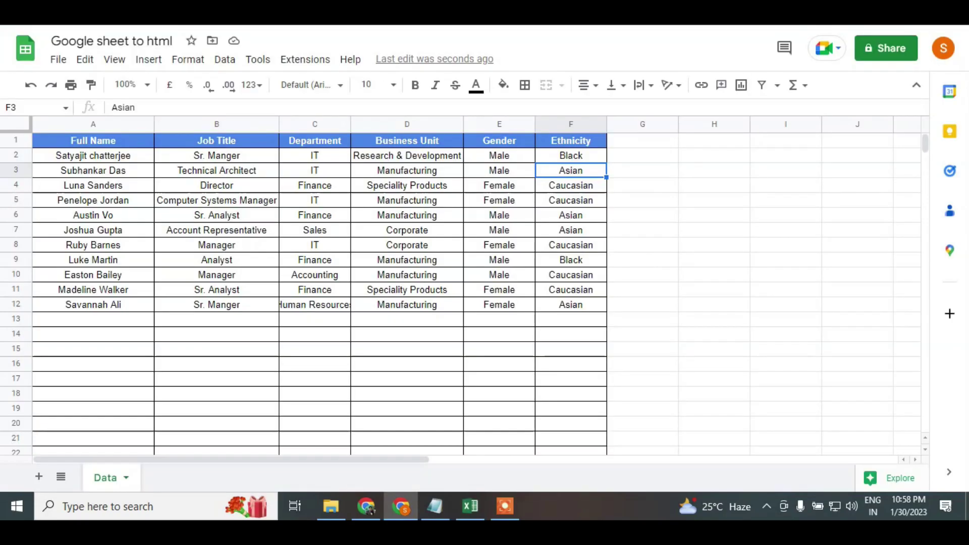
Check the headers Full Name through Ethnicity and the name in row 12.
left_click(97, 140)
left_click(262, 145)
left_click(315, 141)
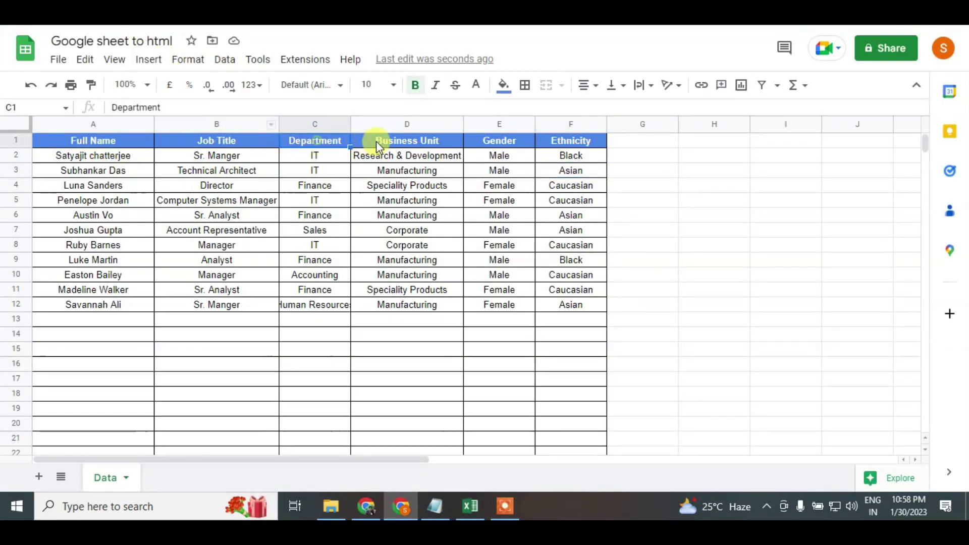
left_click(407, 142)
left_click(499, 141)
left_click(575, 141)
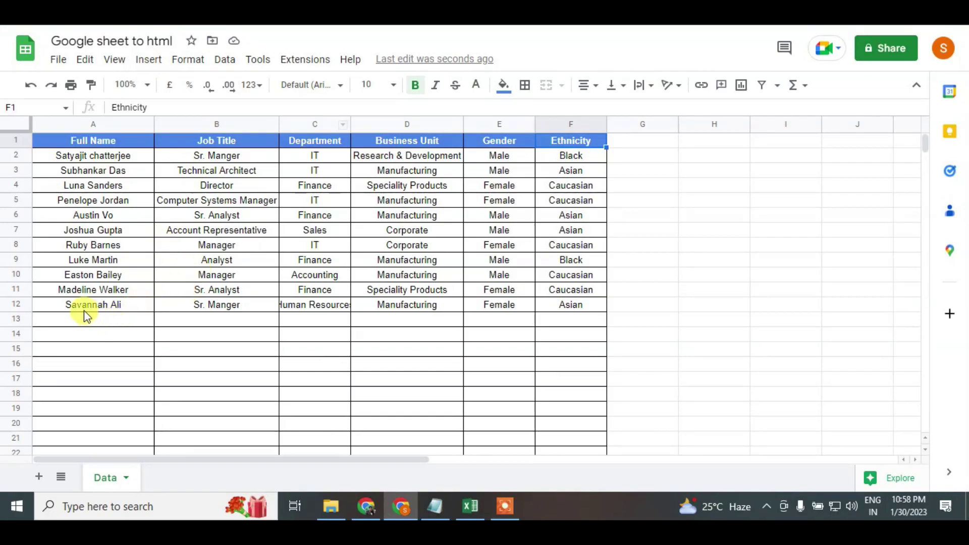
left_click(84, 312)
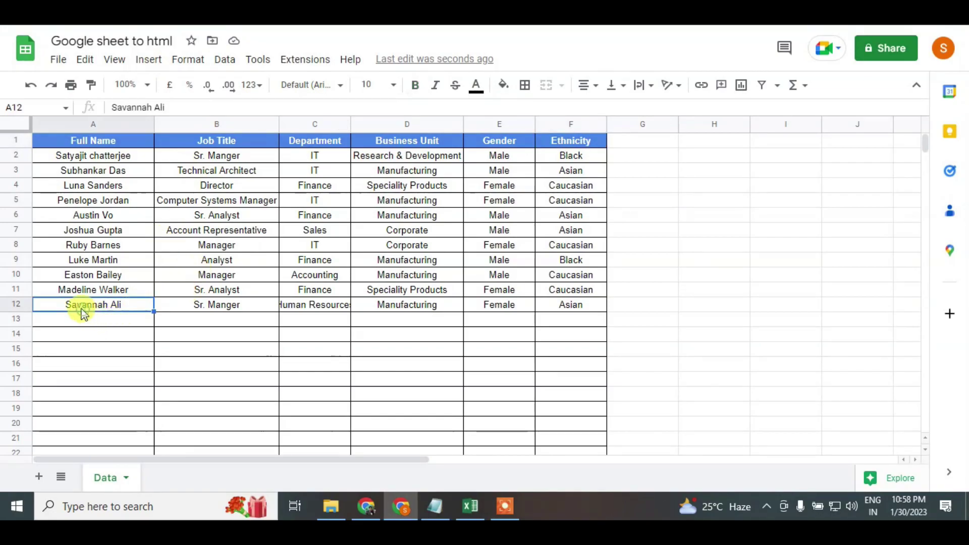
Clear A7:F12 so only five employees remain, and review the remaining names.
left_click_drag(70, 231, 563, 308)
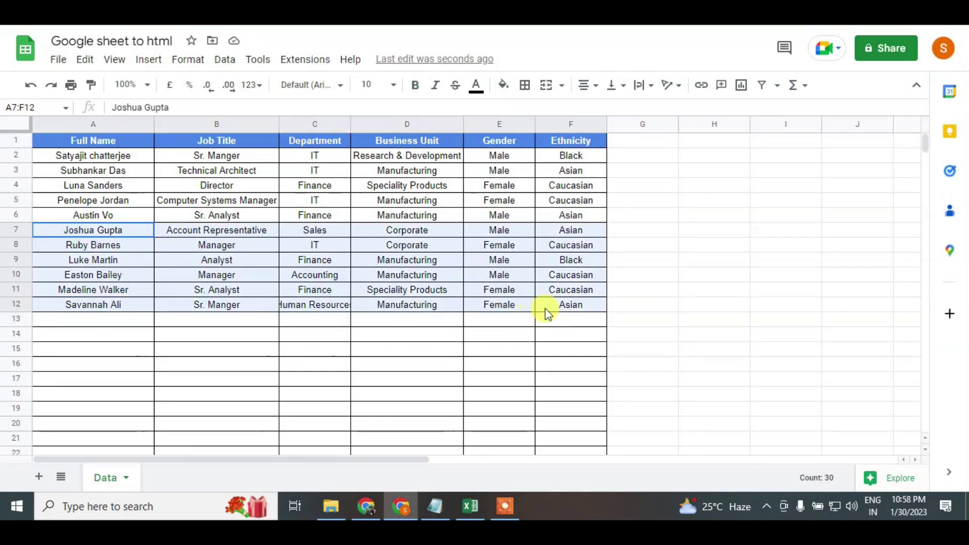
key("Delete")
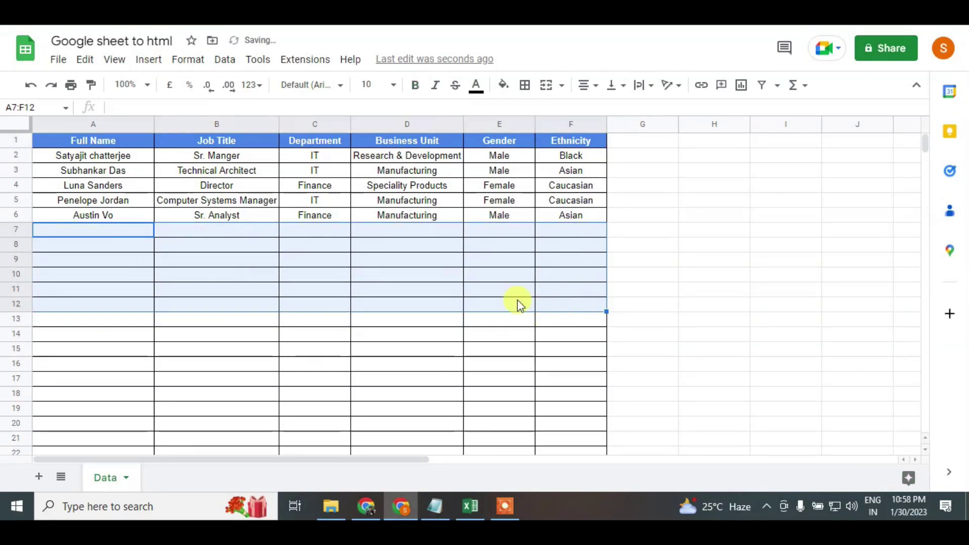
left_click(347, 287)
left_click(116, 170)
left_click(112, 186)
left_click(111, 214)
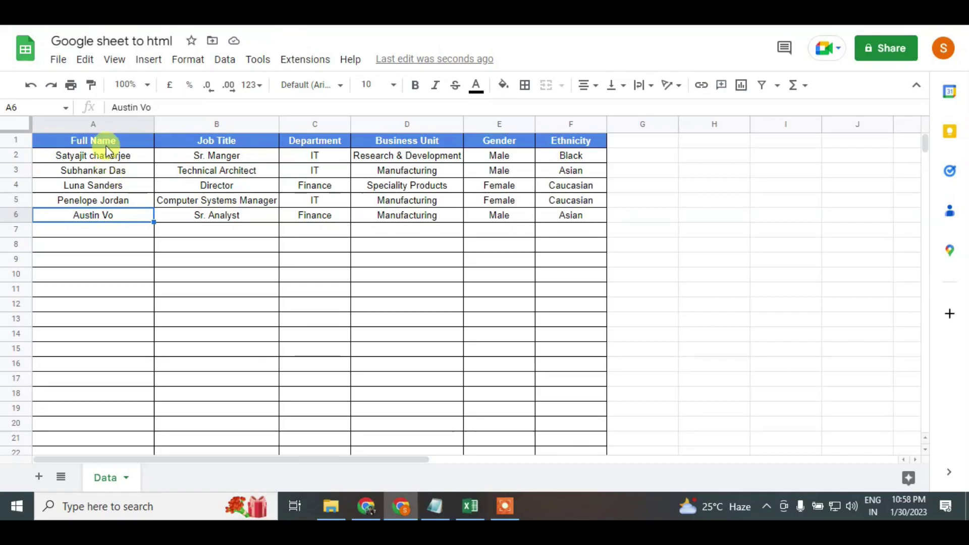
left_click(271, 295)
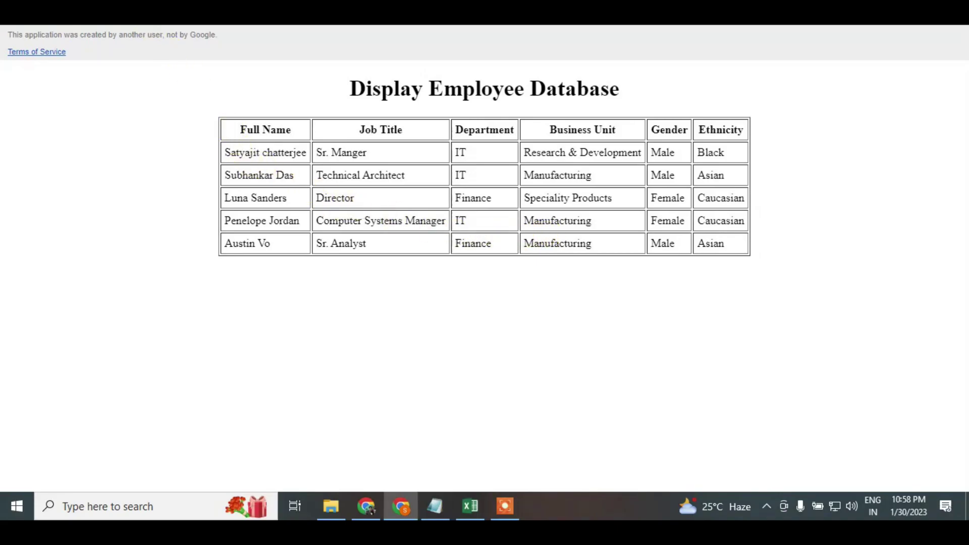
left_click(155, 15)
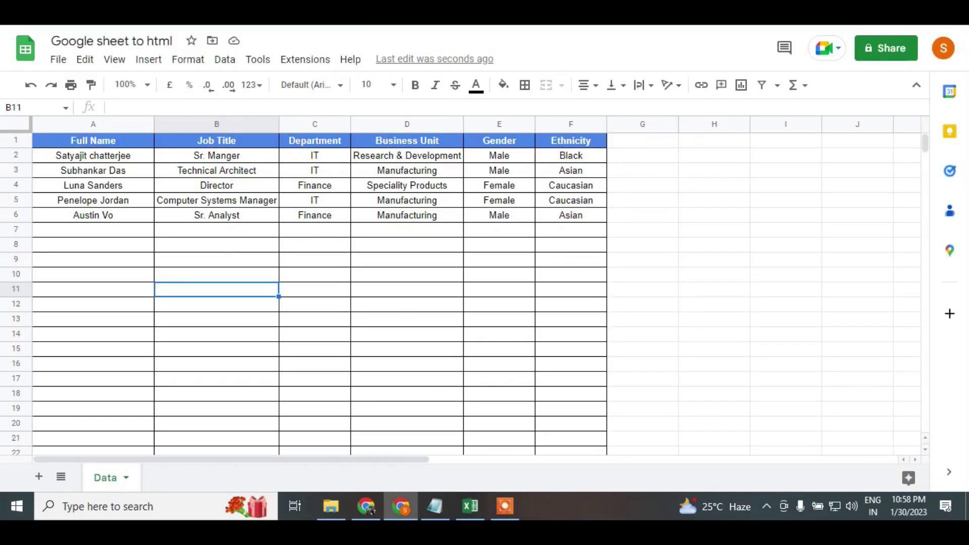
Paste the copied content into G1 as values only.
left_click(575, 125)
left_click(622, 146)
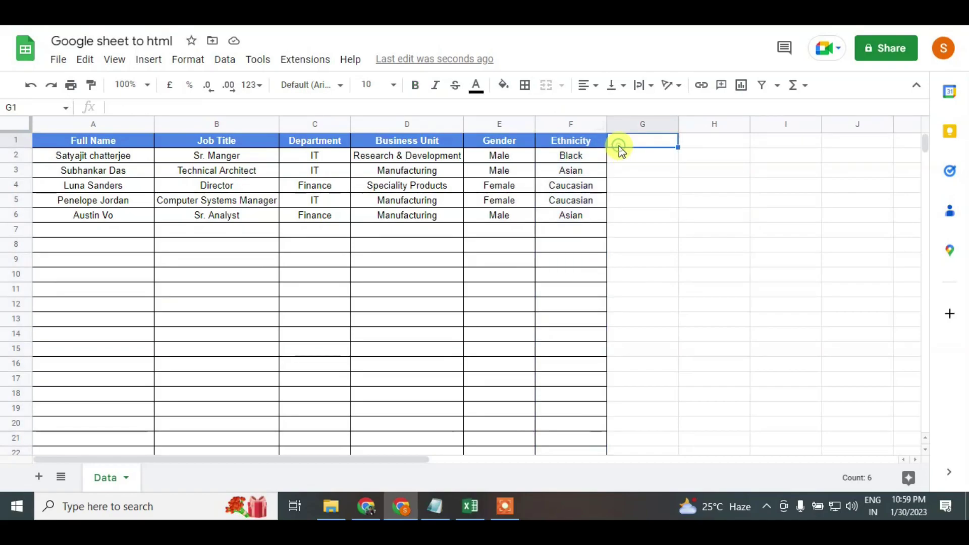
key("ctrl+v")
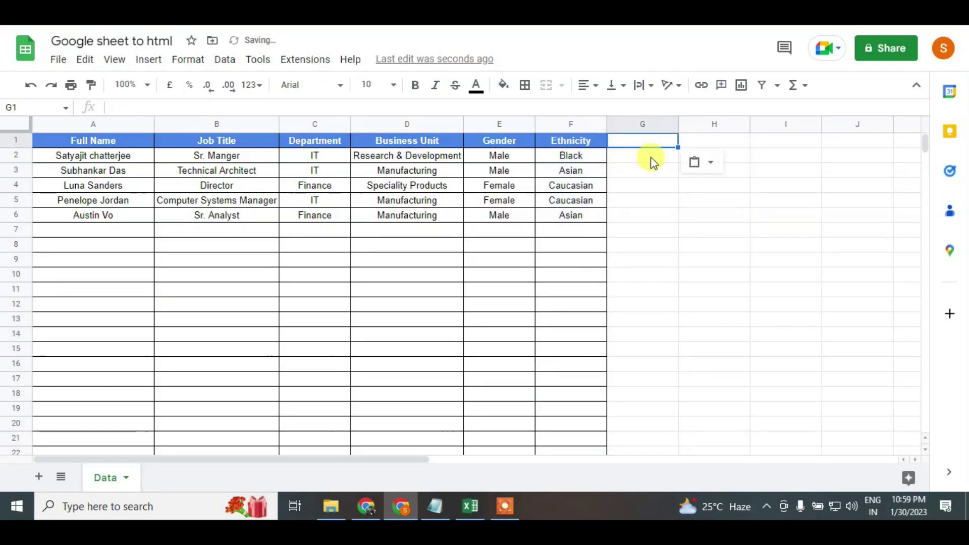
right_click(623, 143)
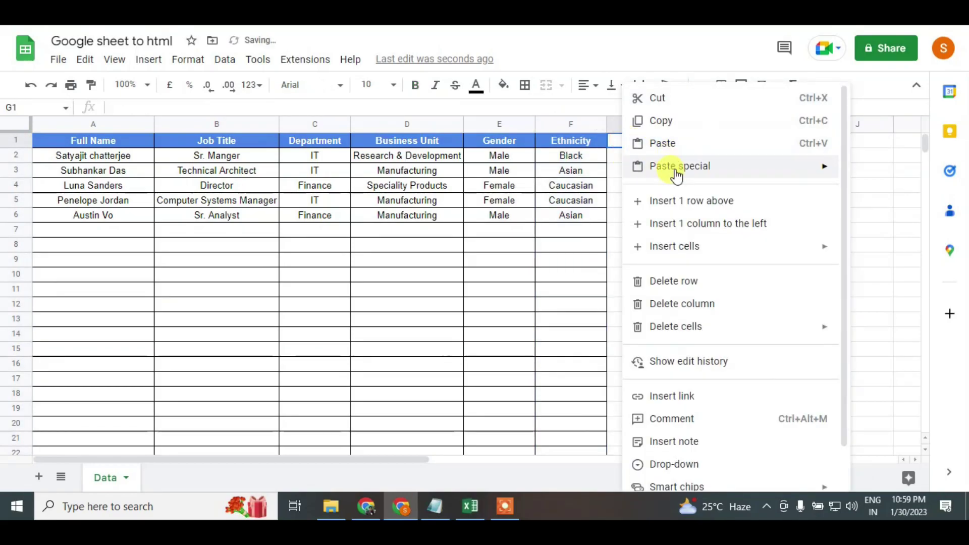
mouse_move(680, 166)
left_click(526, 169)
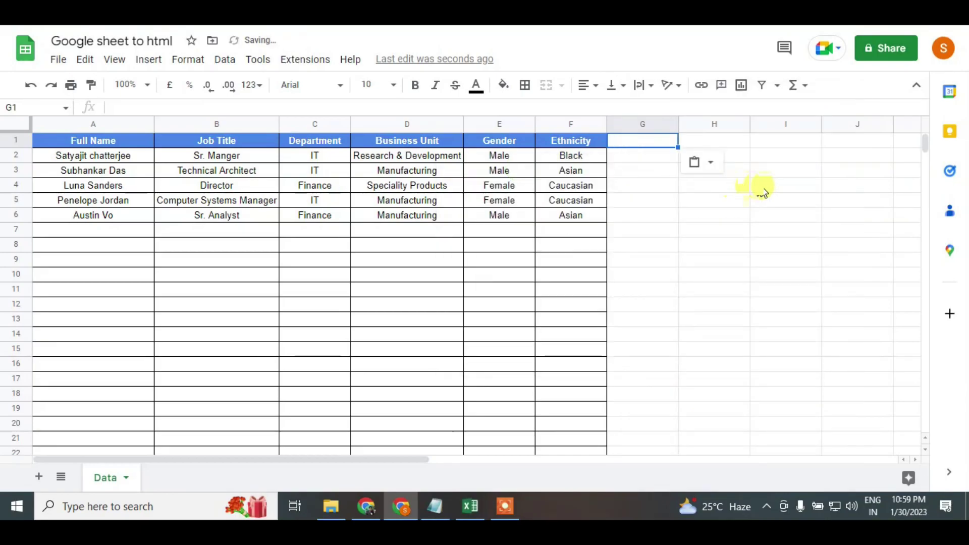
left_click(781, 192)
Enter the header Age in G1 and ages 25, 65, 18, 25, 60 below it.
left_click(642, 146)
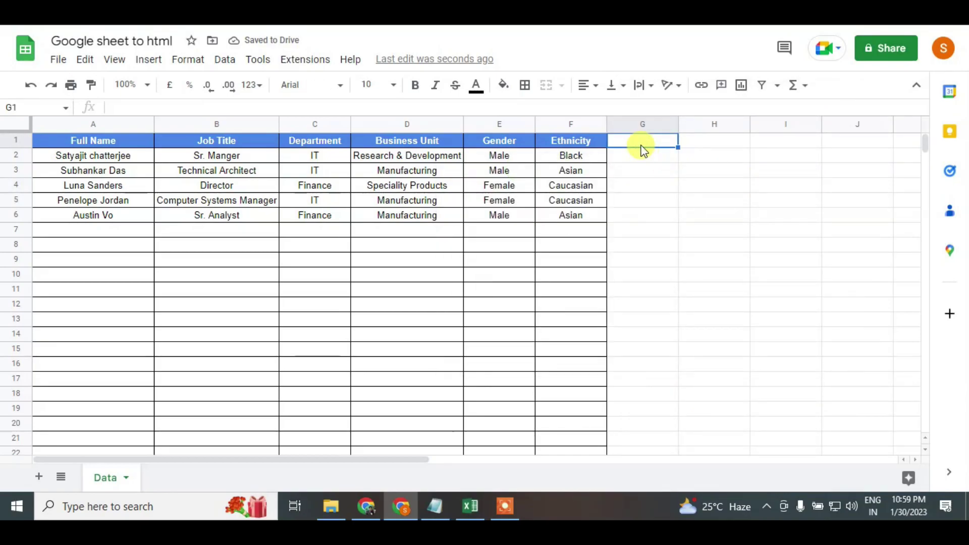
type("Age")
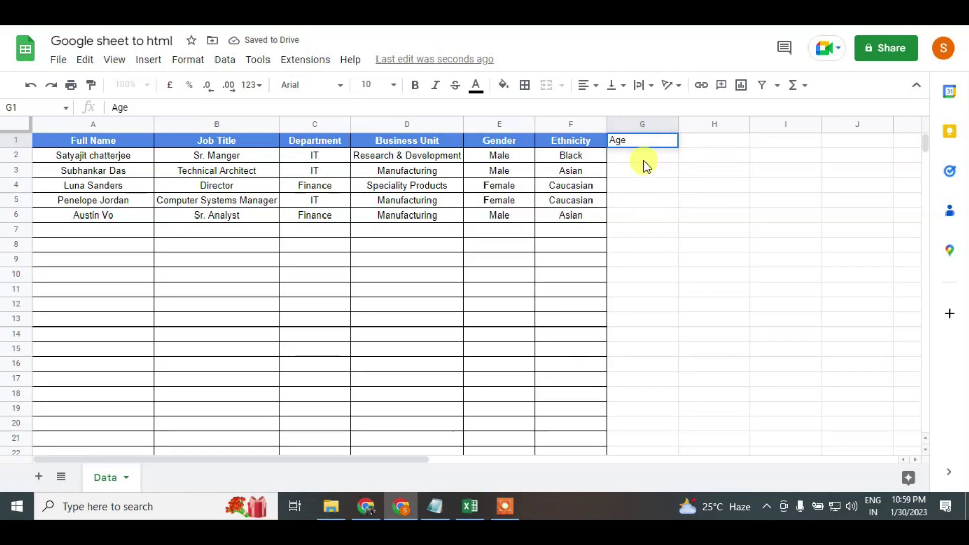
left_click(643, 160)
type("25")
key("Return")
type("65")
key("Return")
type("15")
key("Return")
type("25")
key("Return")
key("Up")
key("Up")
type("18")
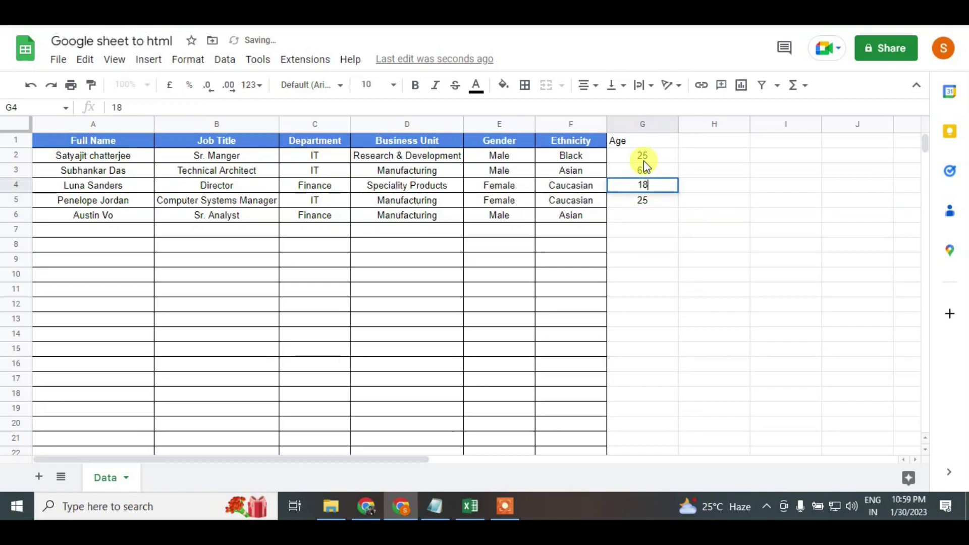
key("Return")
key("Return")
type("60")
key("Return")
Copy the Ethnicity header's formatting onto the Age header with Paint format.
left_click(702, 198)
left_click(579, 144)
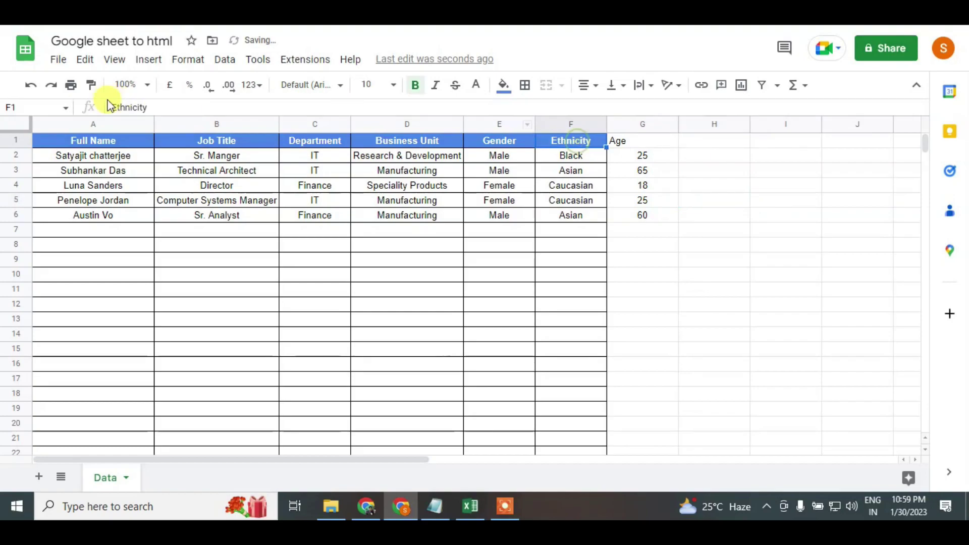
left_click(91, 85)
left_click(640, 142)
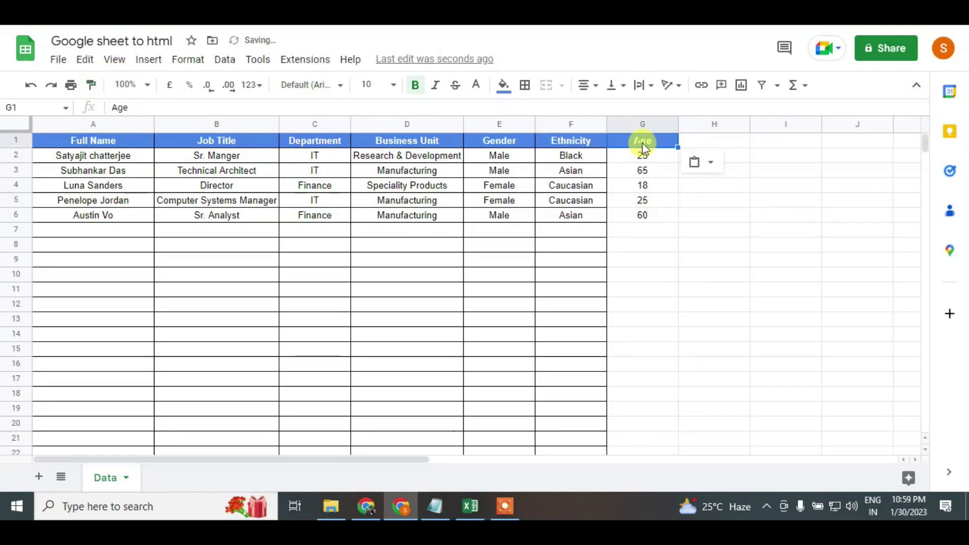
left_click(716, 170)
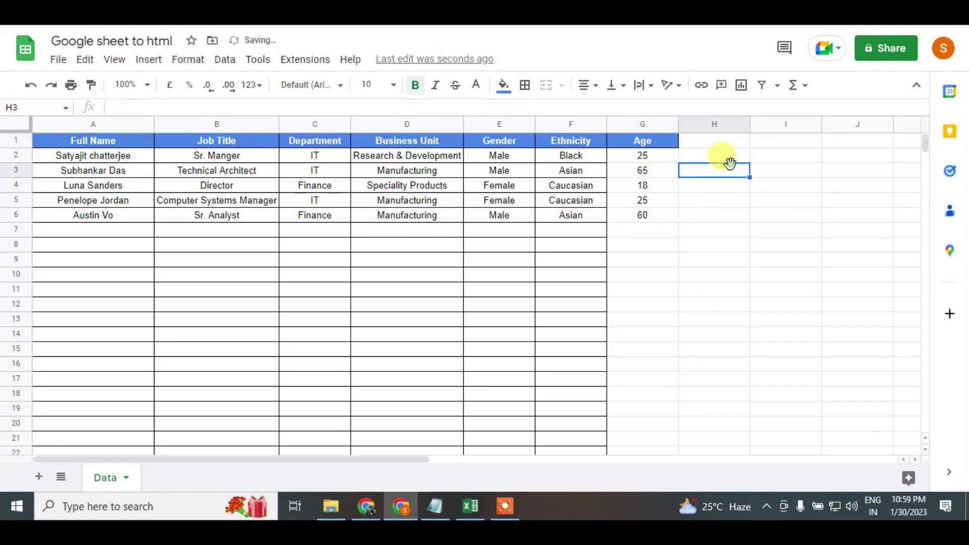
Paint the Ethnicity data cell's borders down the Age column from G2.
left_click(571, 137)
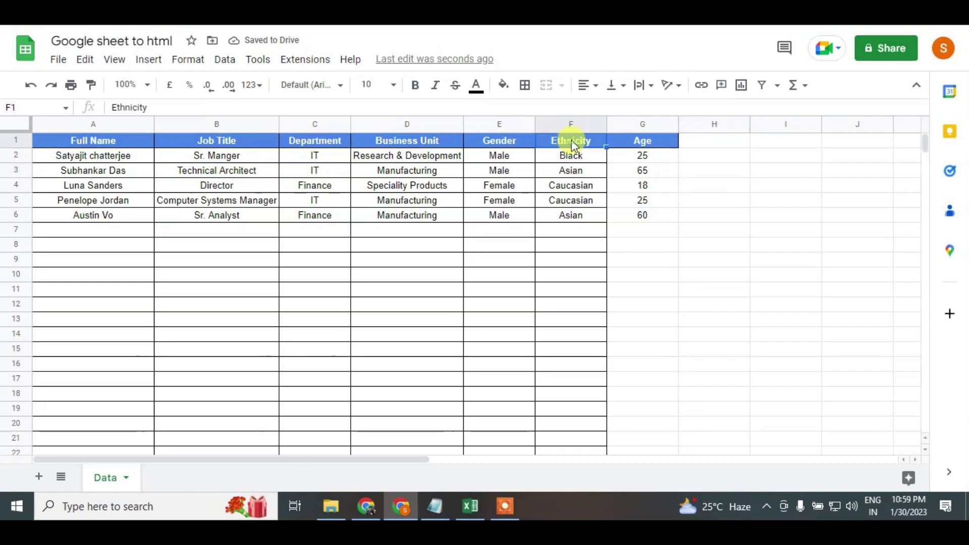
left_click(569, 160)
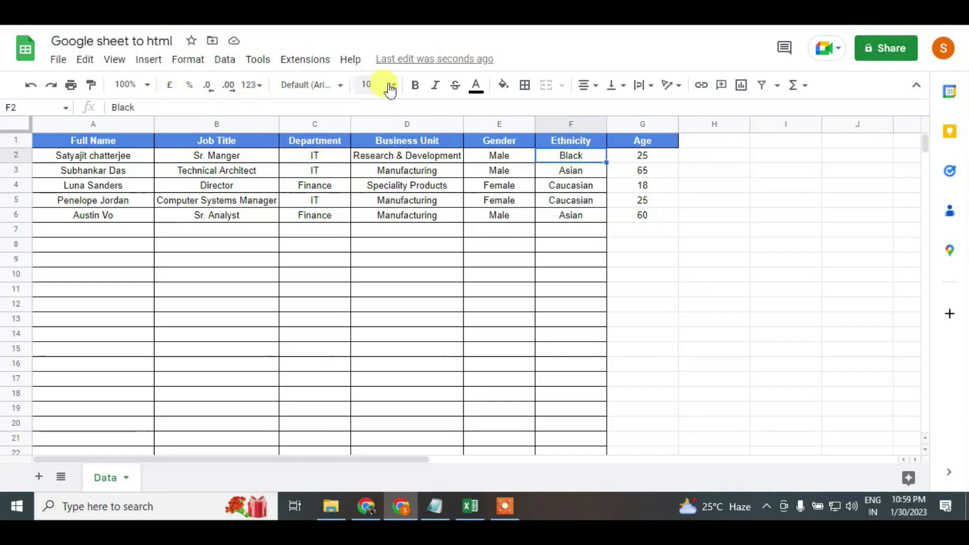
left_click(91, 85)
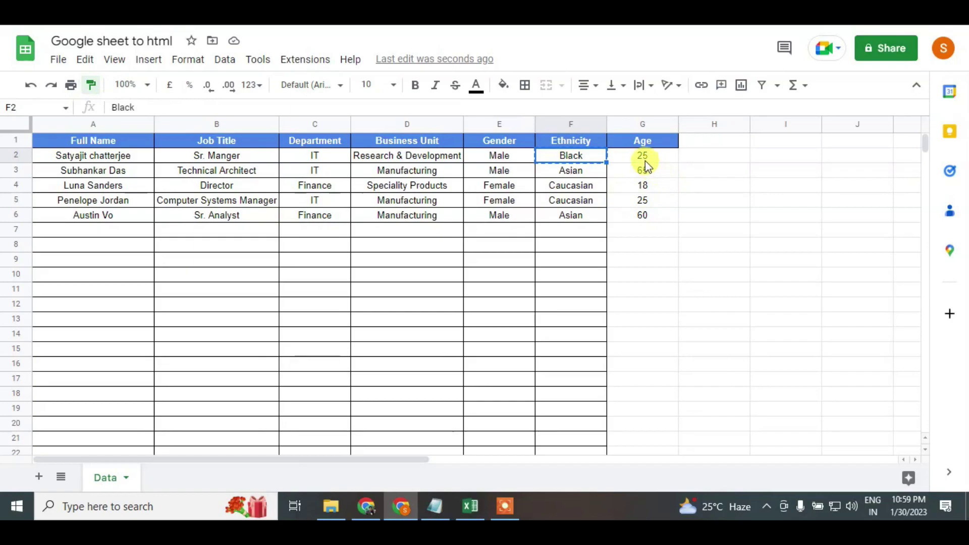
left_click_drag(646, 161, 652, 397)
left_click(827, 331)
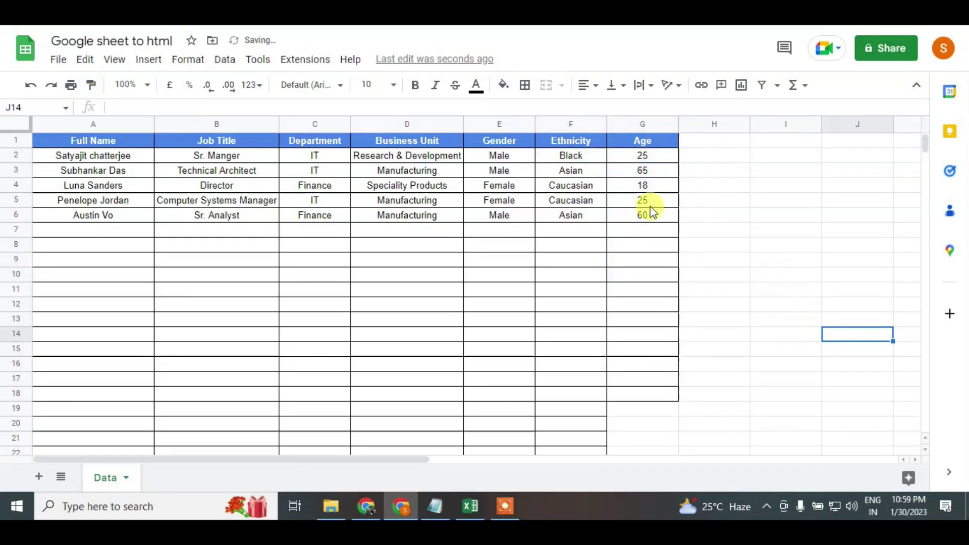
Apply All borders to column G and check the ages in G2:G6.
left_click(634, 124)
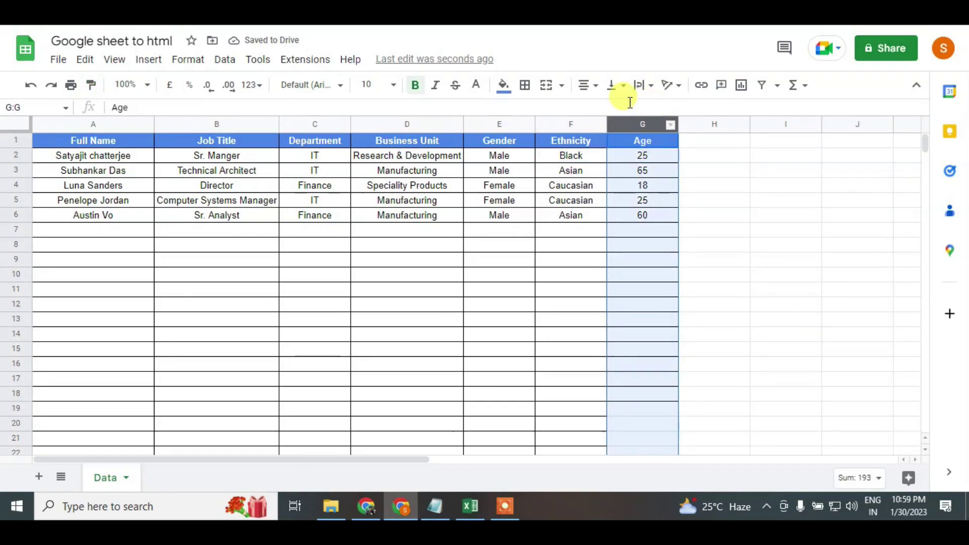
left_click(524, 85)
left_click(535, 116)
left_click(755, 174)
left_click(732, 231)
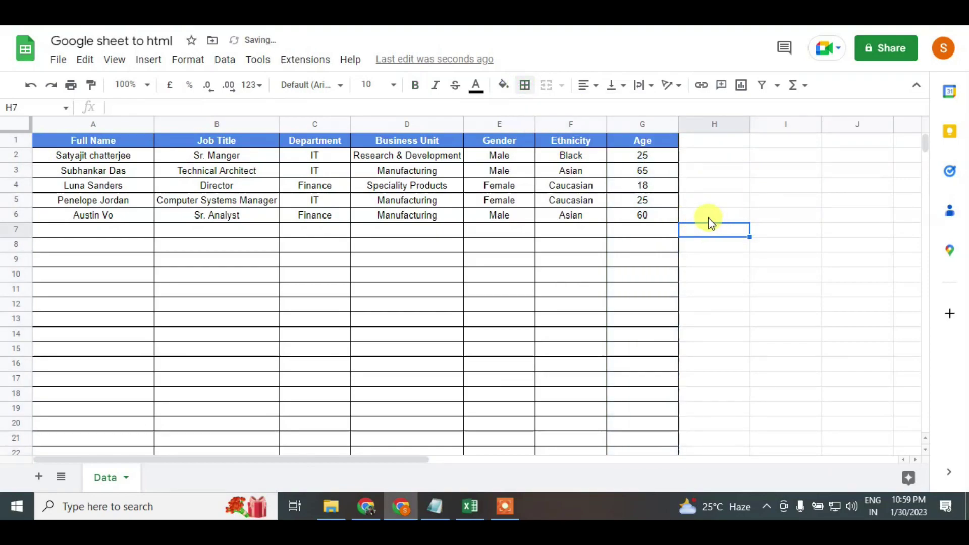
left_click(645, 217)
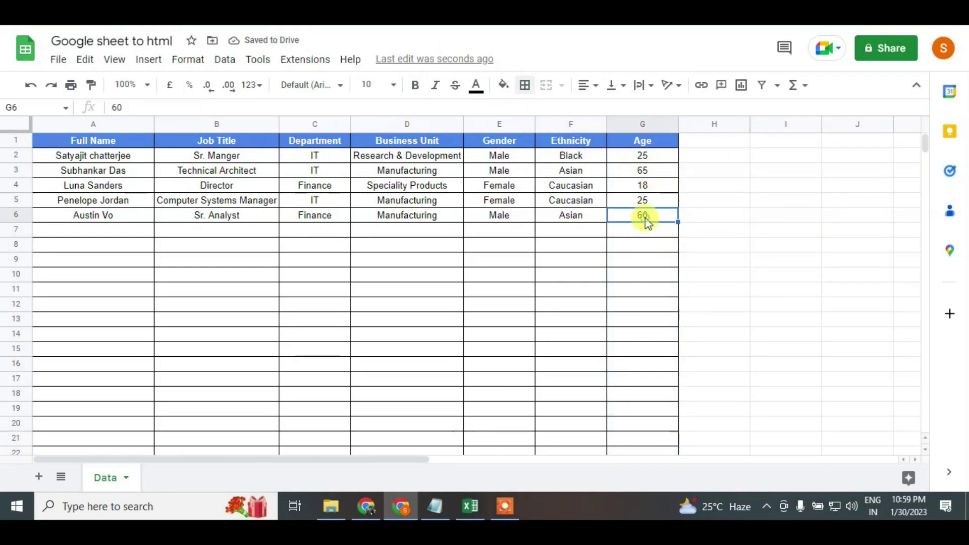
left_click_drag(642, 156, 646, 214)
left_click(750, 203)
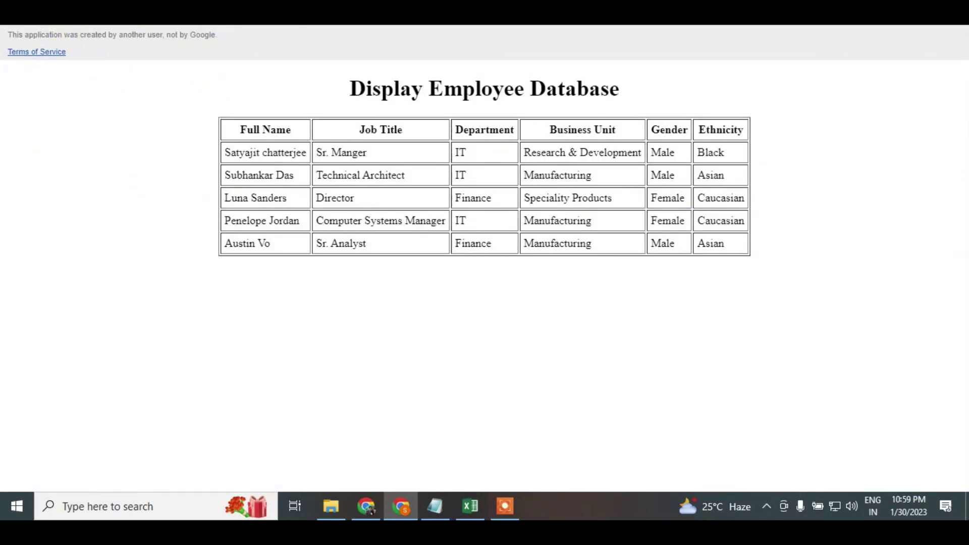
Reload the web app to show ages 25, 65, 18, 25, 60, then return to the spreadsheet.
left_click(61, 16)
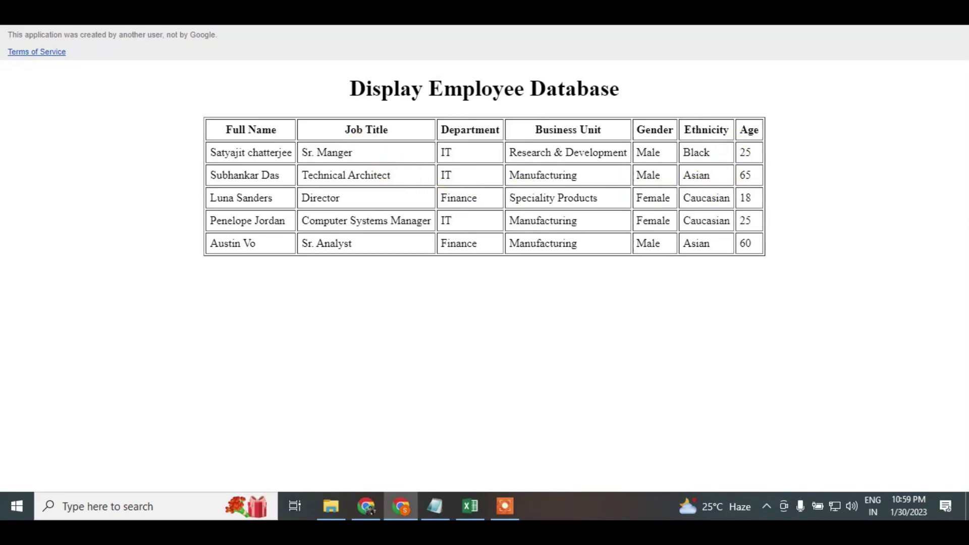
key("alt+Tab")
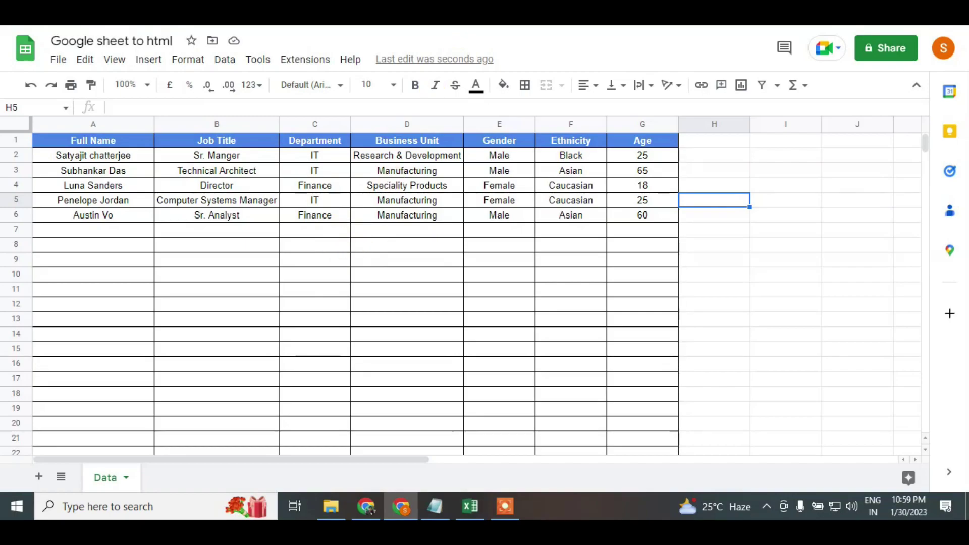
Switch to the 'copy Google sheet to html' spreadsheet tab.
key("ctrl+Tab")
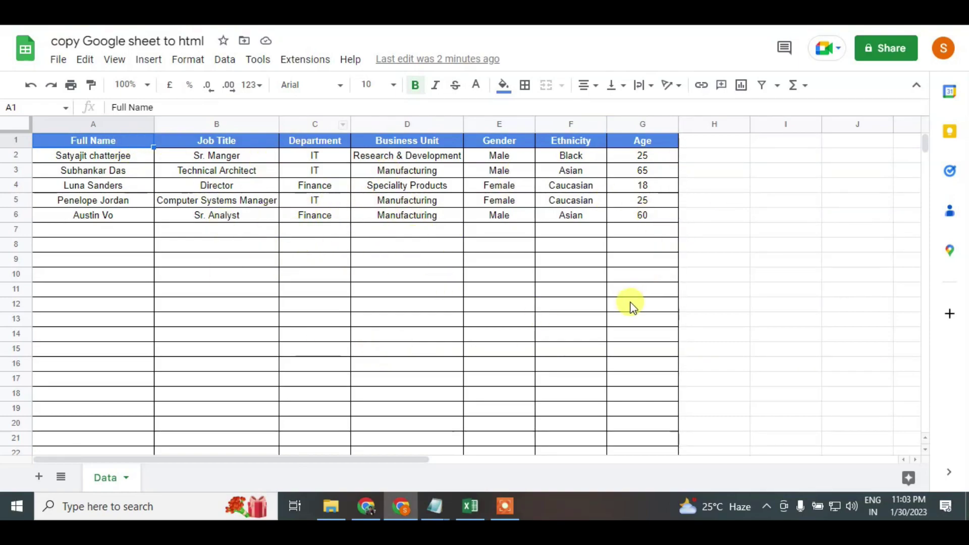
left_click(58, 61)
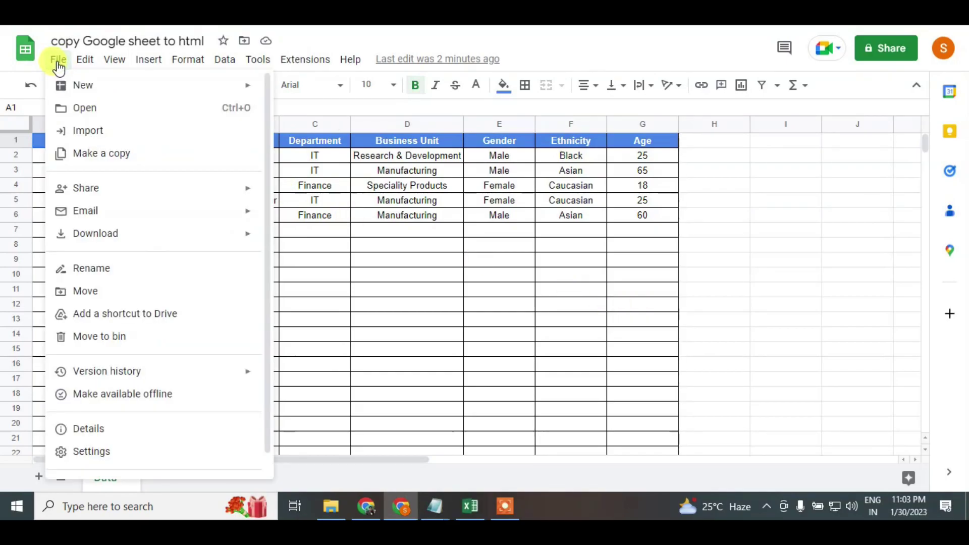
left_click(808, 260)
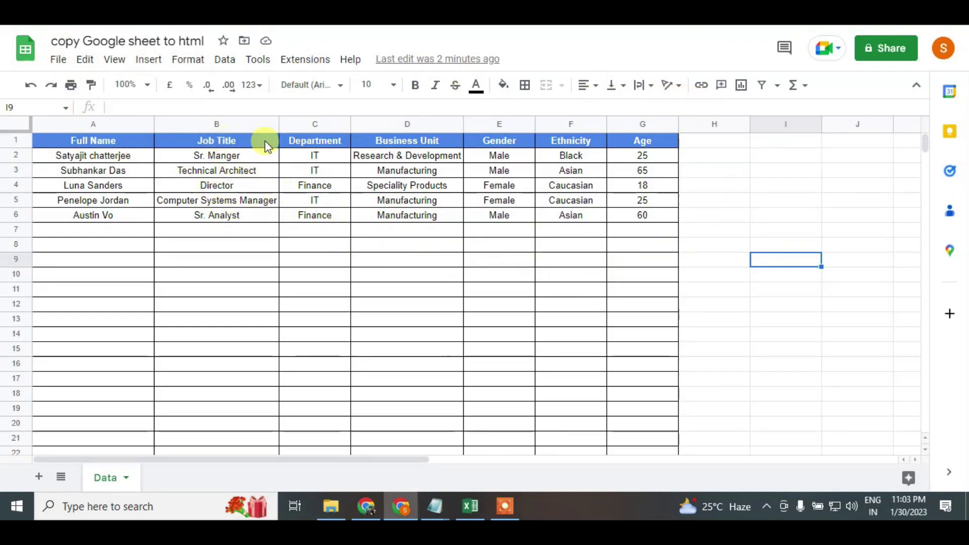
left_click(59, 61)
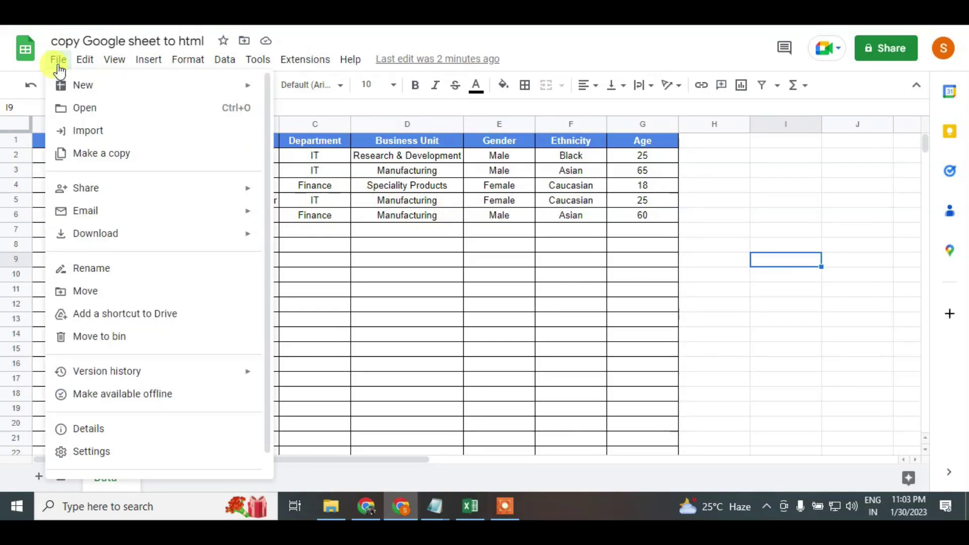
left_click(108, 158)
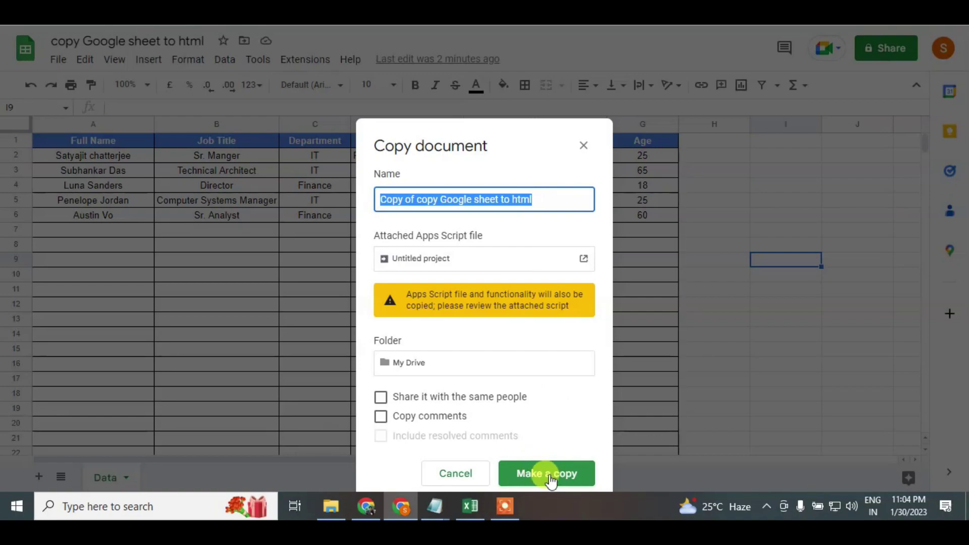
left_click(459, 475)
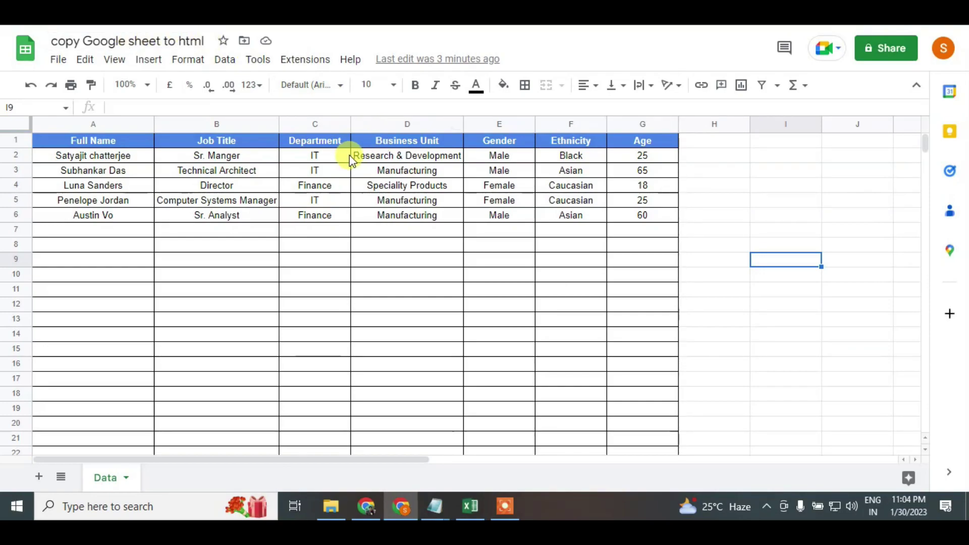
Open the sheet's bound Apps Script project via Extensions and review Code.gs and DisplaySheet.html.
left_click(305, 60)
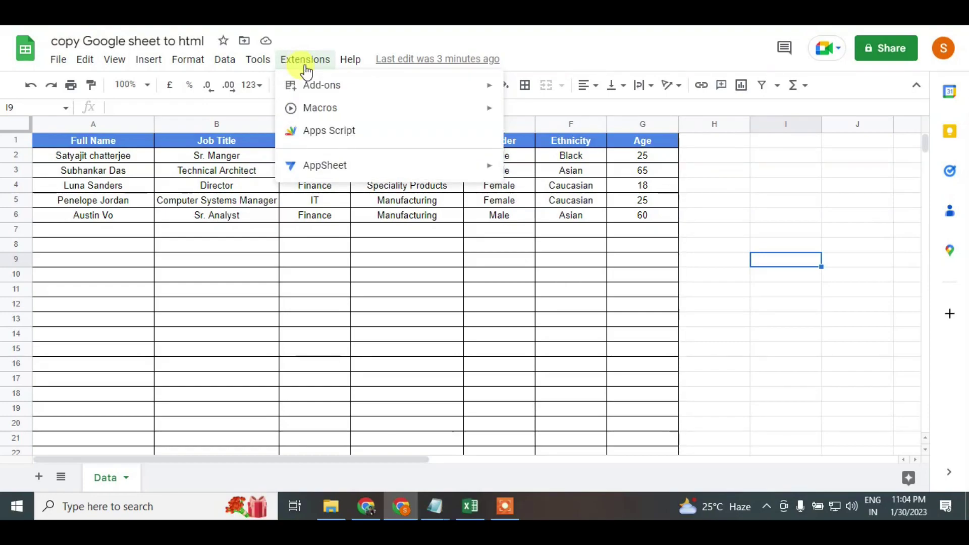
left_click(338, 136)
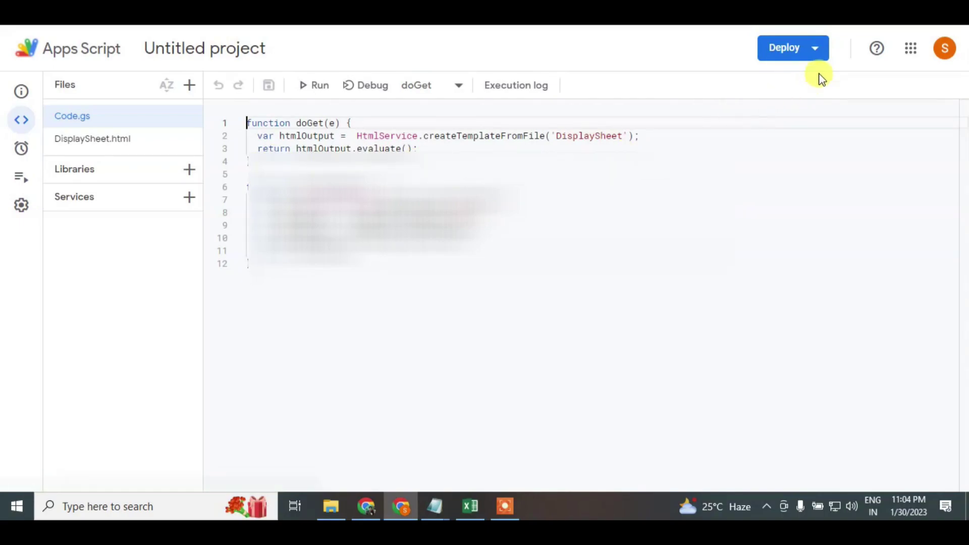
left_click(84, 151)
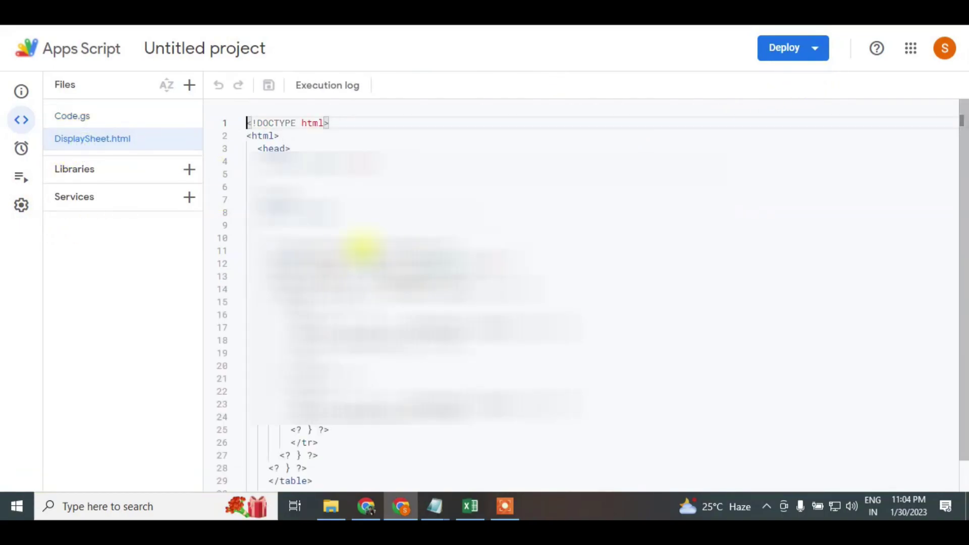
left_click(151, 115)
left_click(101, 145)
left_click(93, 117)
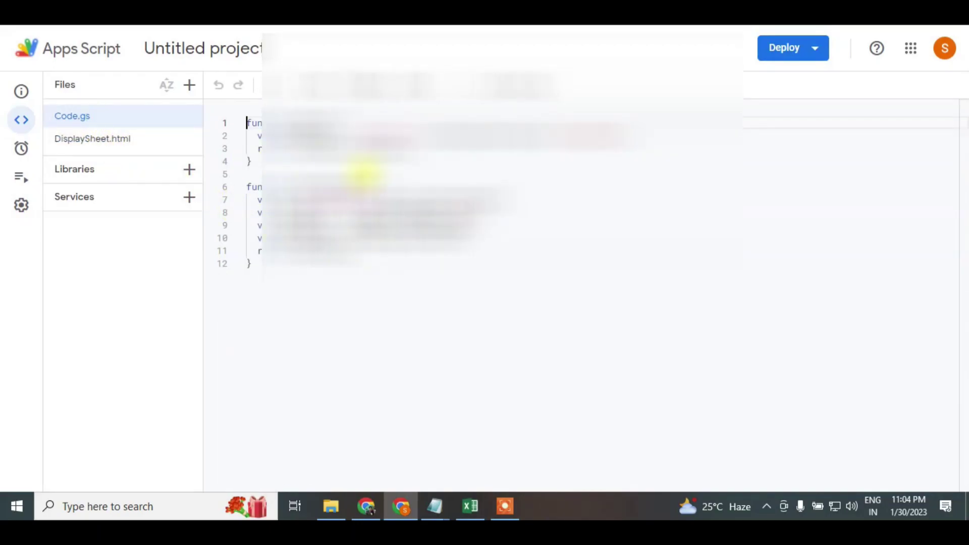
left_click(811, 60)
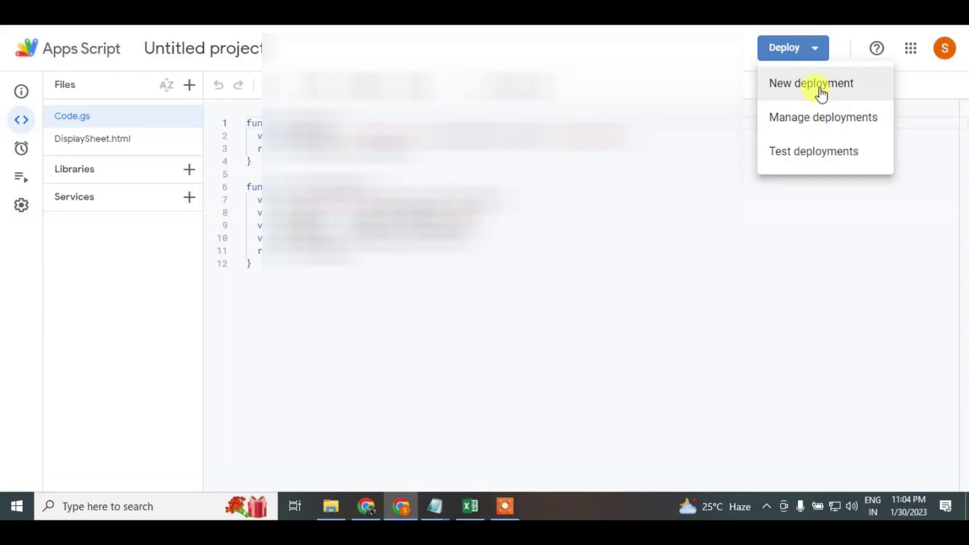
Deploy a new web app with the current settings and begin authorizing its data access.
left_click(820, 91)
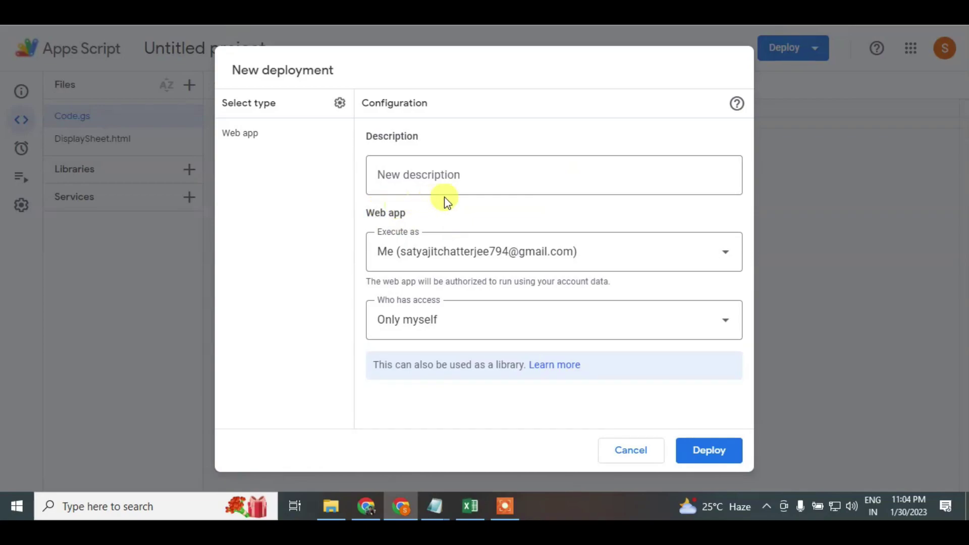
left_click(704, 451)
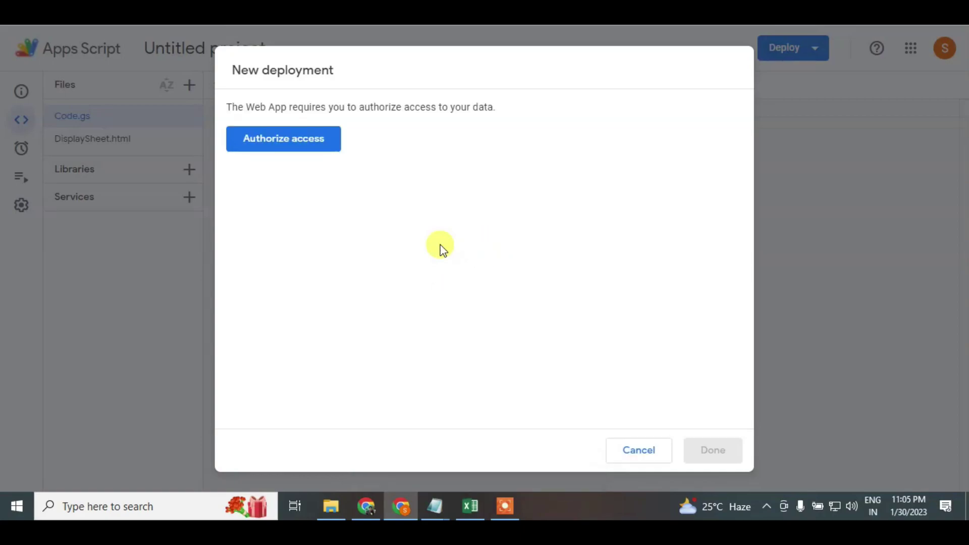
left_click(285, 143)
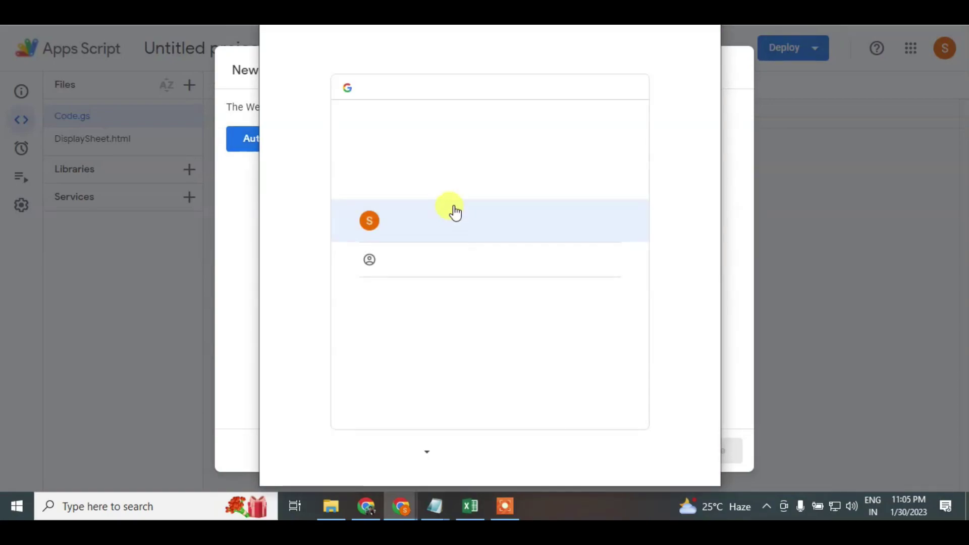
Authorize the Untitled project past the unverified-app warning, grant Sheets access, and open the web app.
left_click(470, 222)
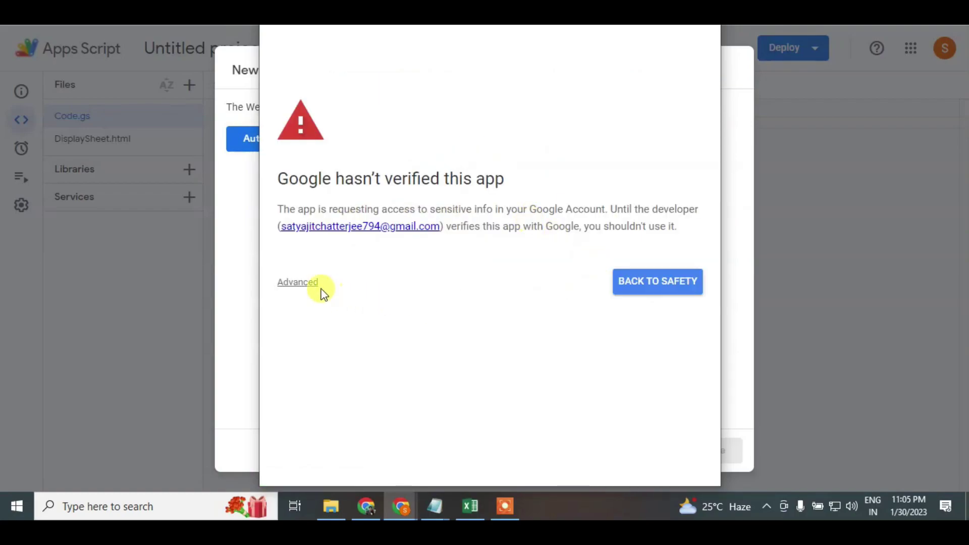
left_click(299, 283)
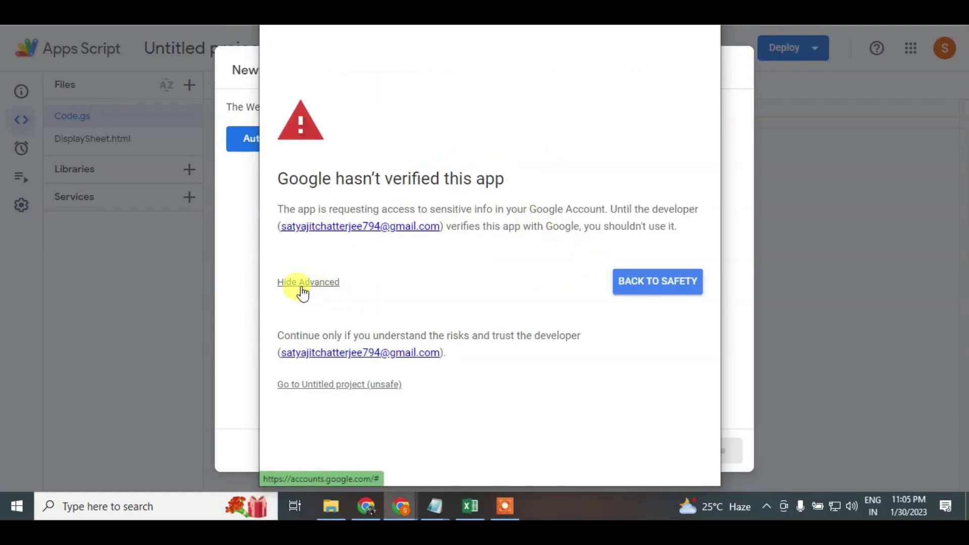
left_click(340, 388)
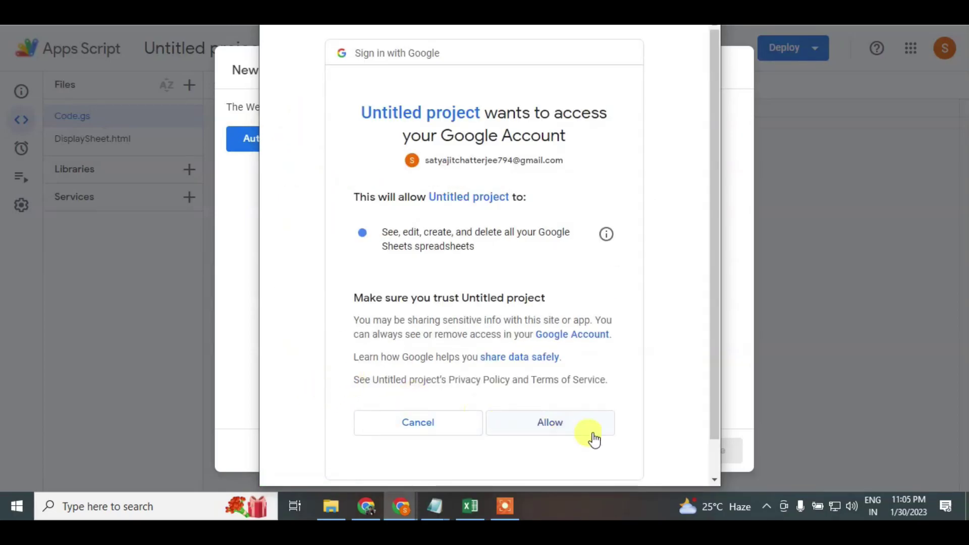
left_click(555, 430)
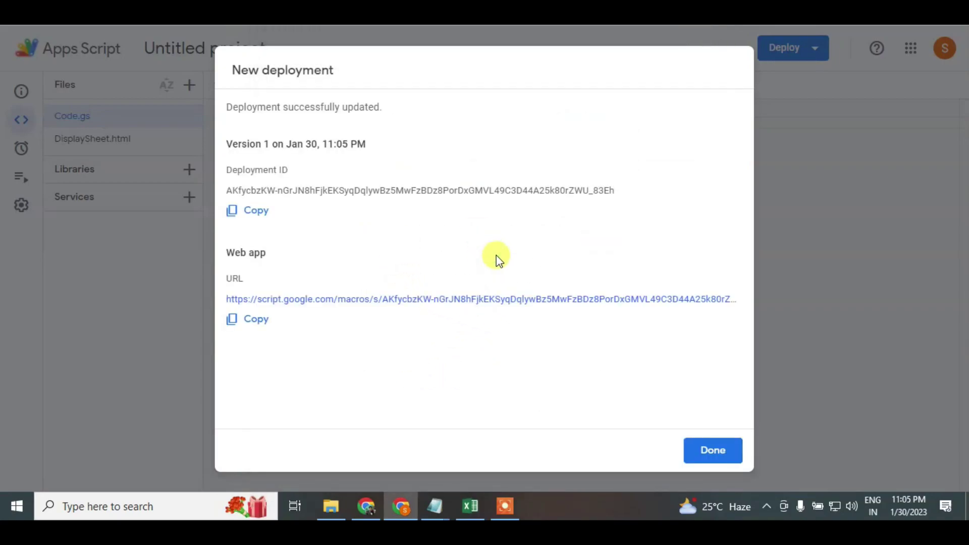
left_click(453, 300)
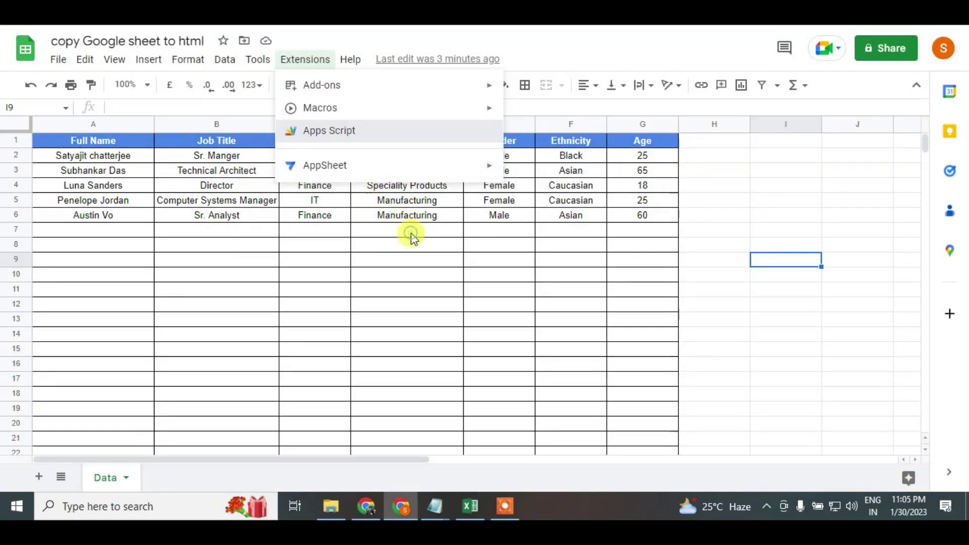
Return to the 'copy Google sheet to html' spreadsheet to compare it with the web app's table.
left_click(410, 232)
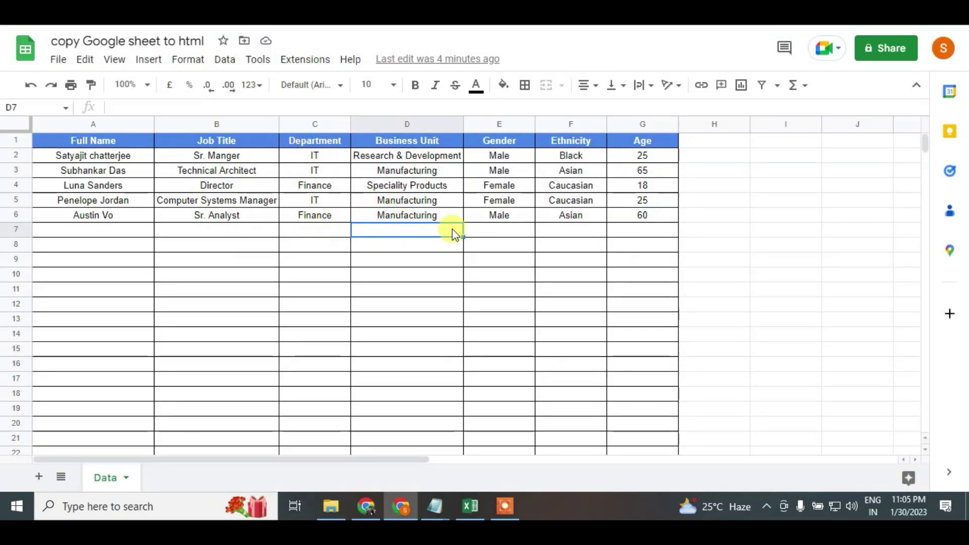